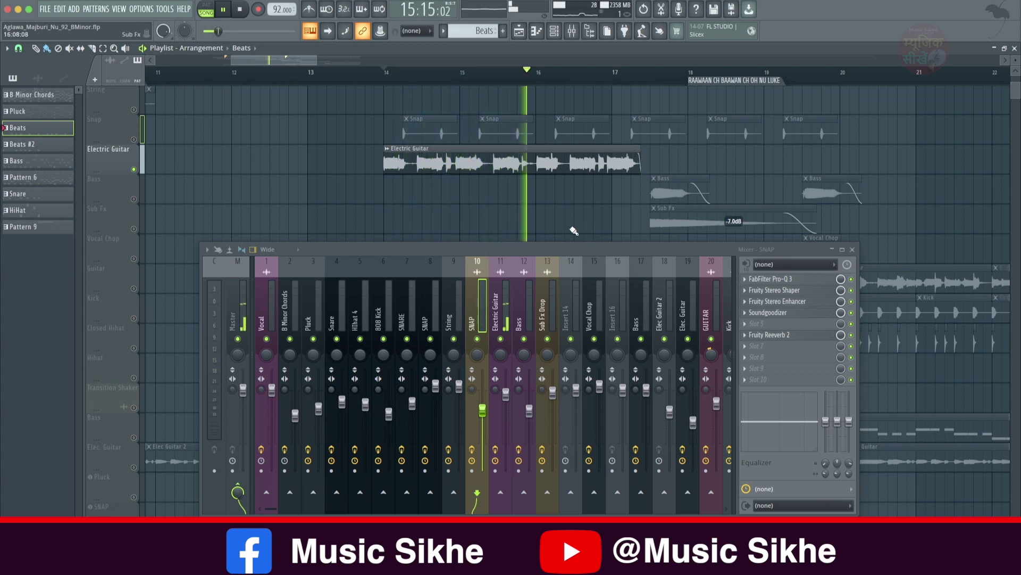
Stop the soloed Electric Guitar playback and close the mixer
key("space")
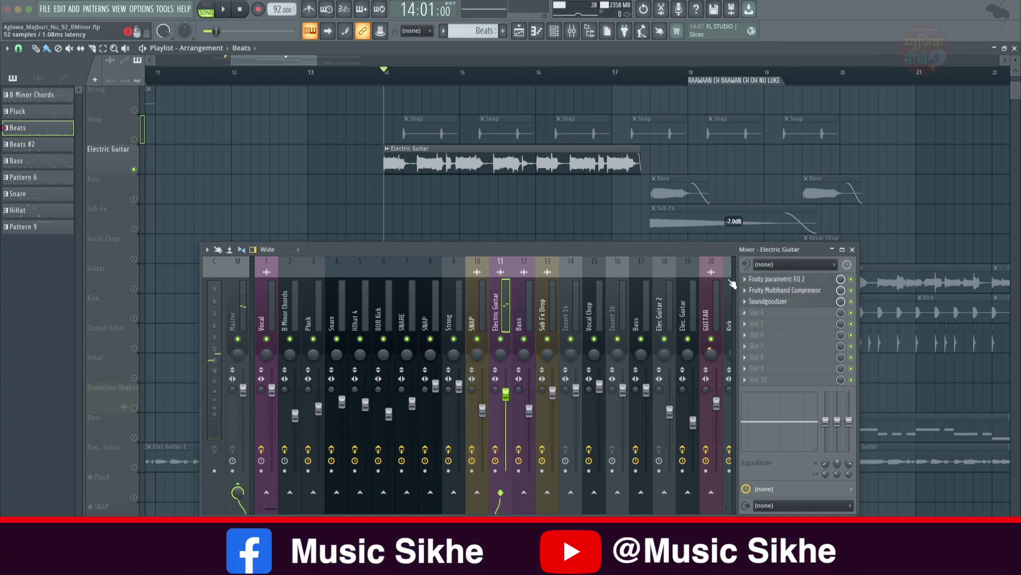
left_click(853, 250)
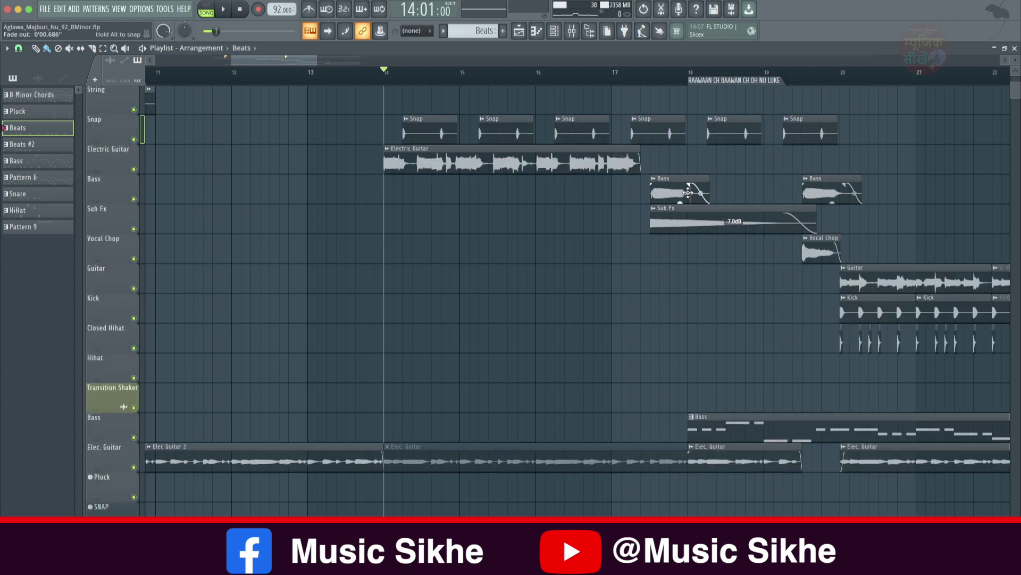
Play the full arrangement from bar 10 and examine the vocal, chord, pluck, beat and string tracks
scroll(376, 81, "up", 2)
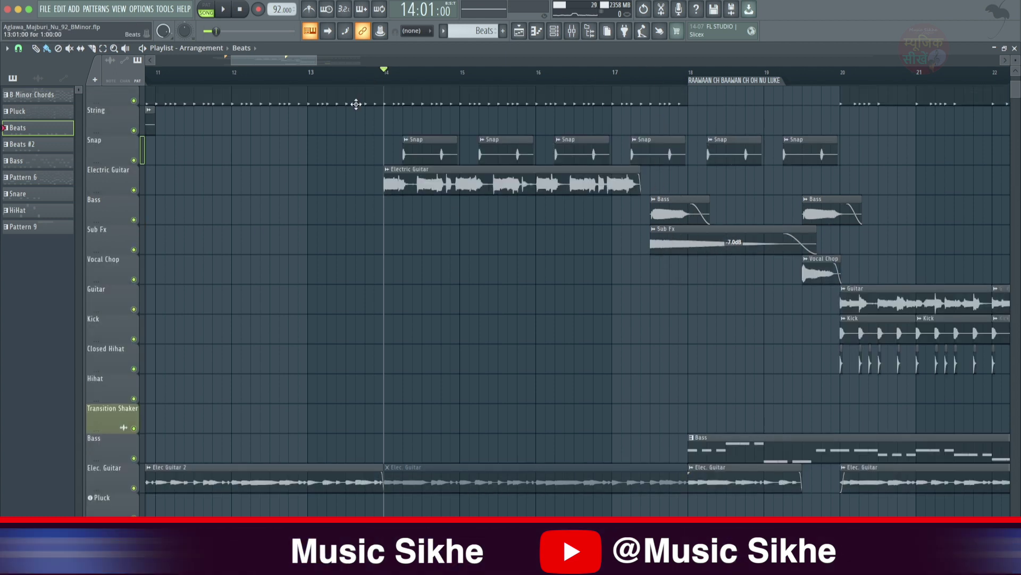
scroll(398, 109, "down", 4)
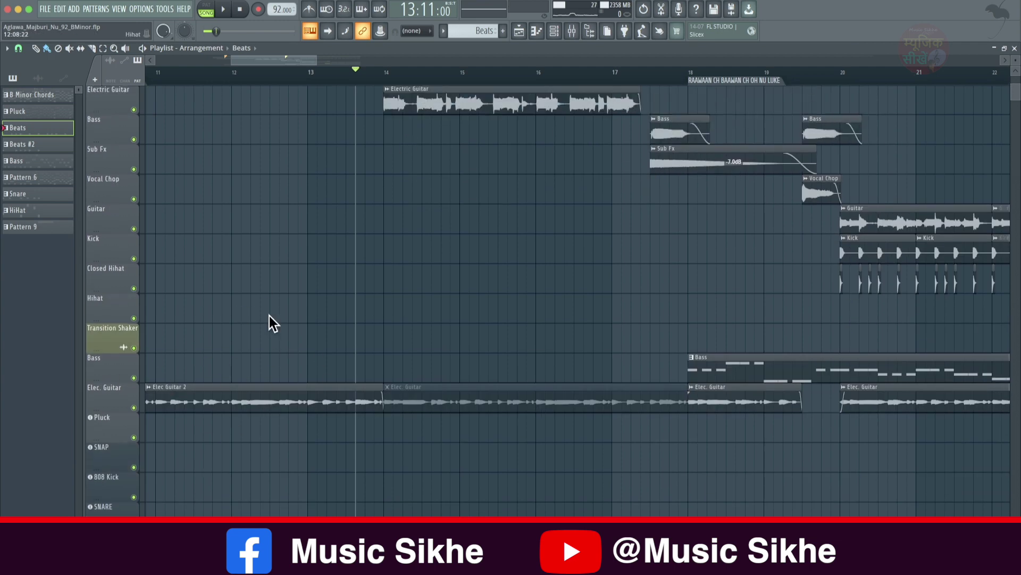
scroll(371, 244, "left", 3)
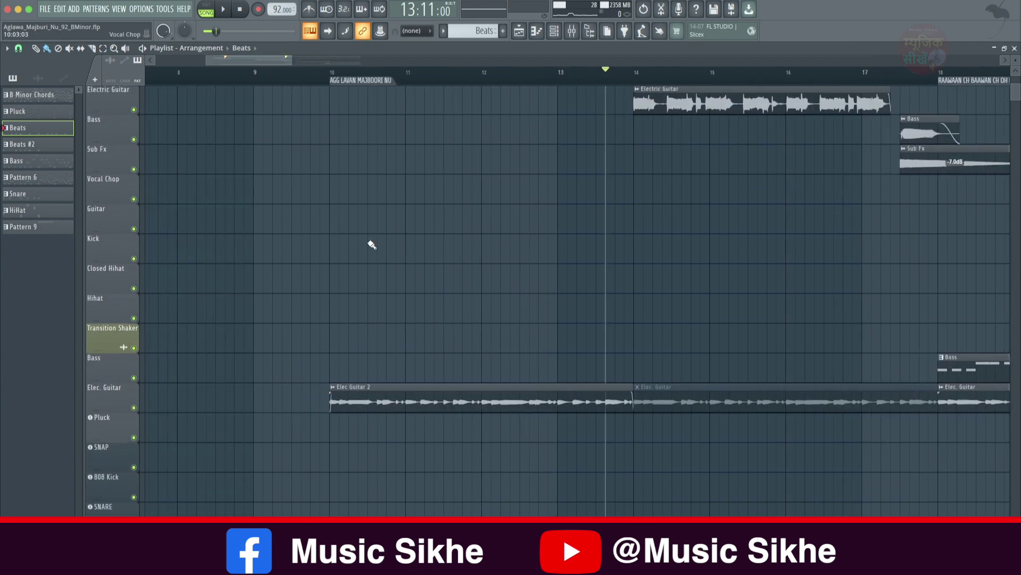
key("space")
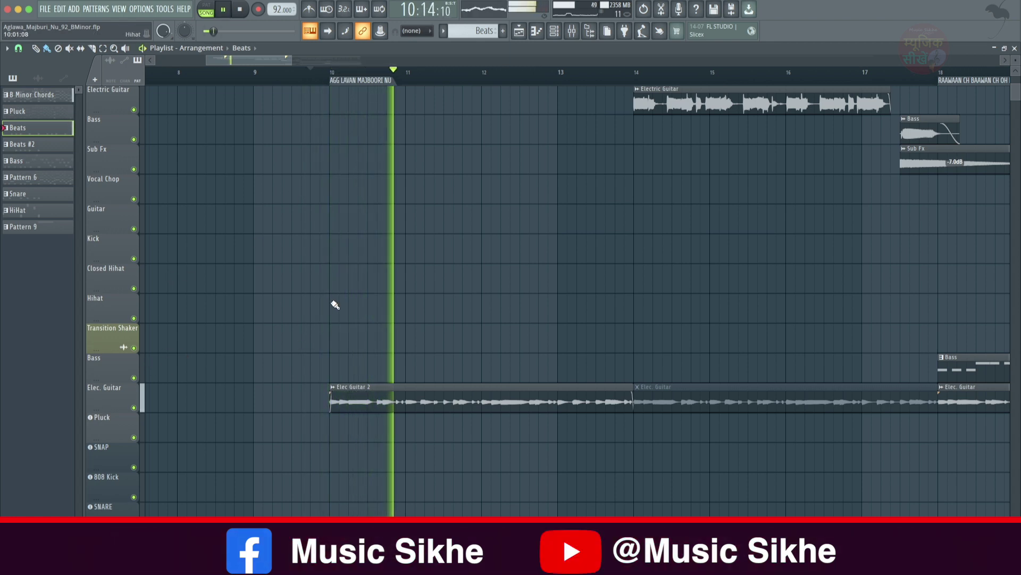
scroll(335, 299, "down", 1)
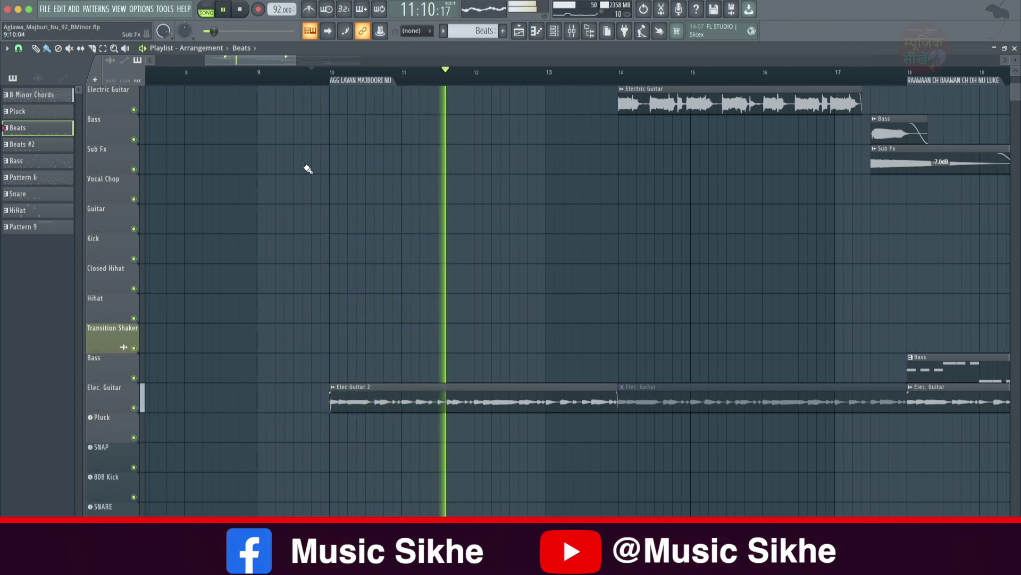
scroll(450, 177, "up", 6)
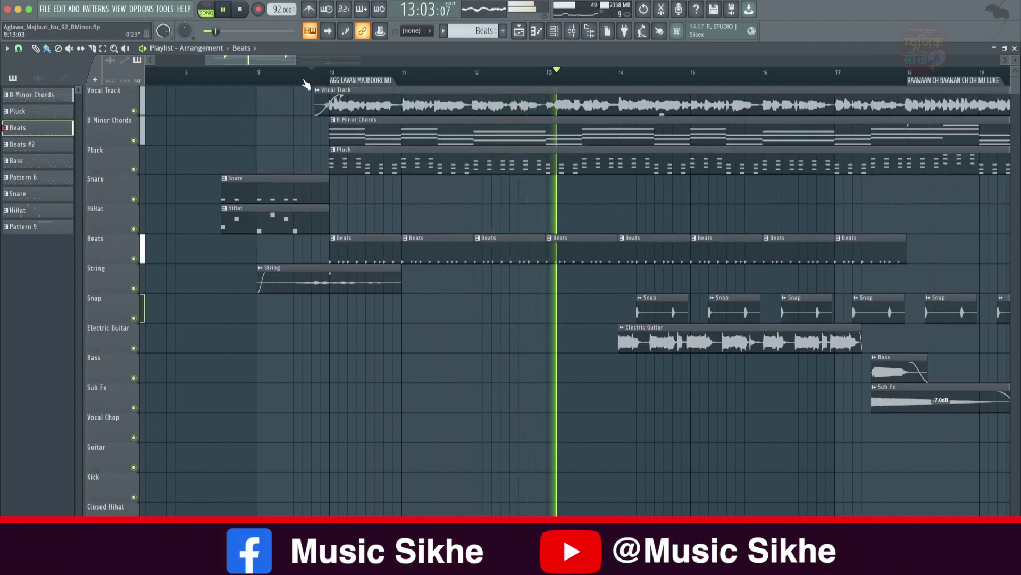
left_click_drag(266, 62, 296, 54)
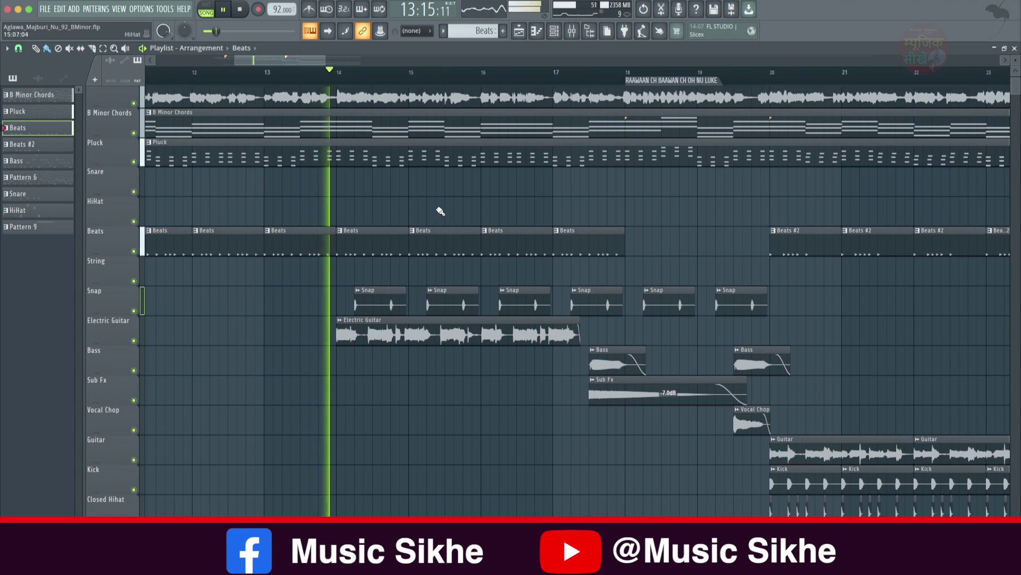
Follow playback through the Electric Guitar, Snap, Bass and Sub Fx clips up to about bar 19, then stop it
scroll(442, 207, "down", 5)
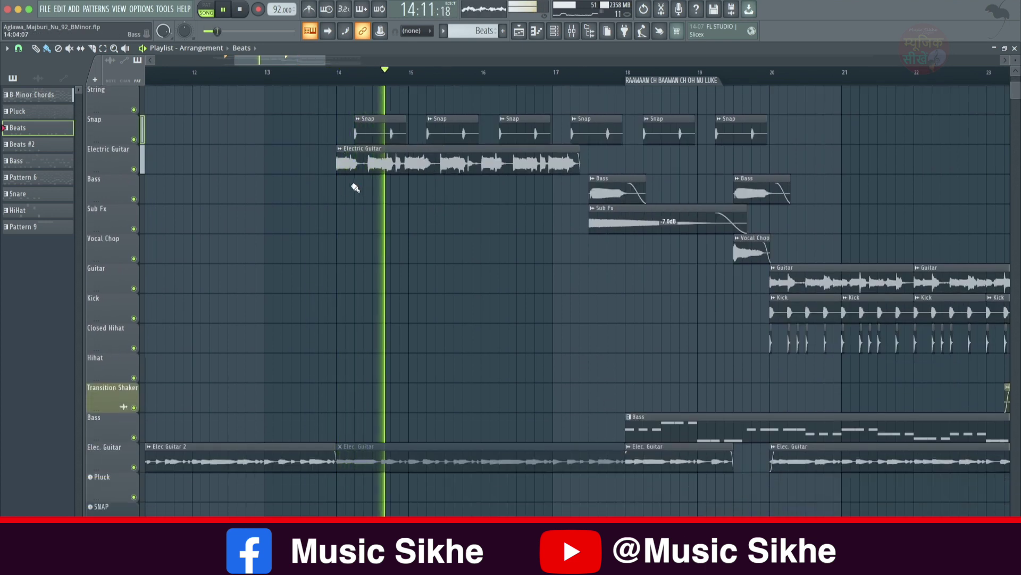
scroll(319, 178, "up", 6)
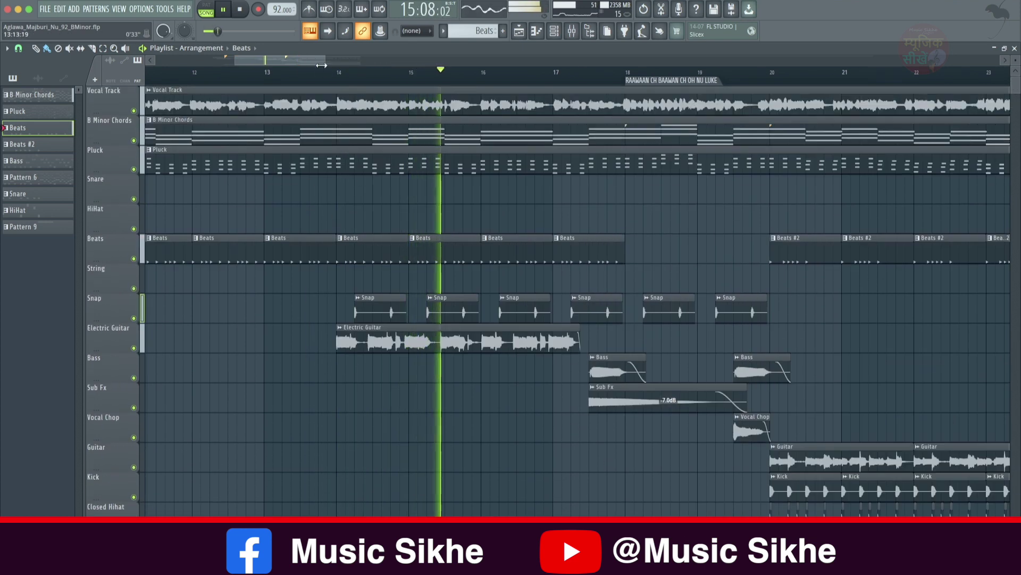
scroll(390, 138, "right", 3)
scroll(413, 170, "down", 8)
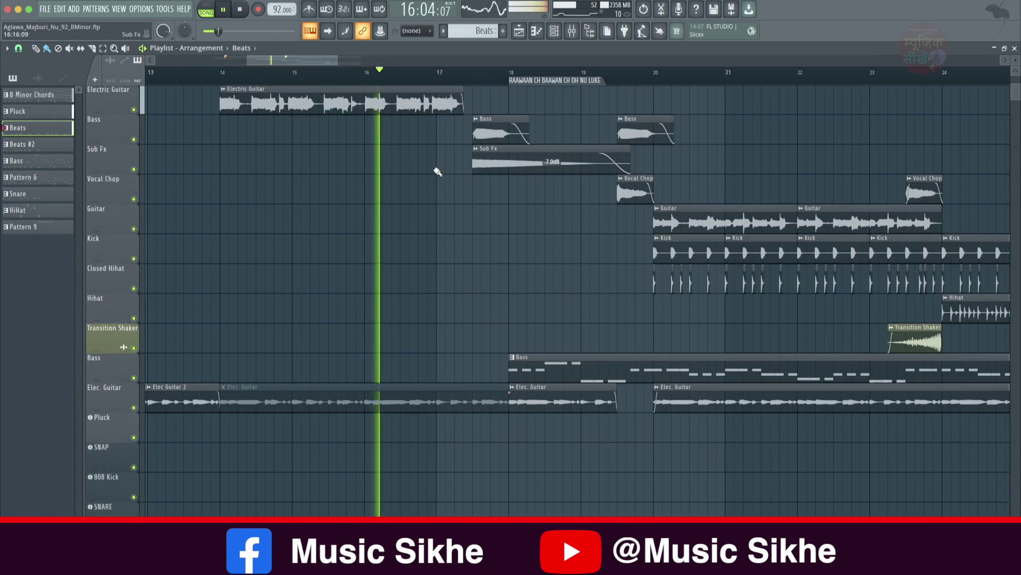
scroll(428, 192, "up", 8)
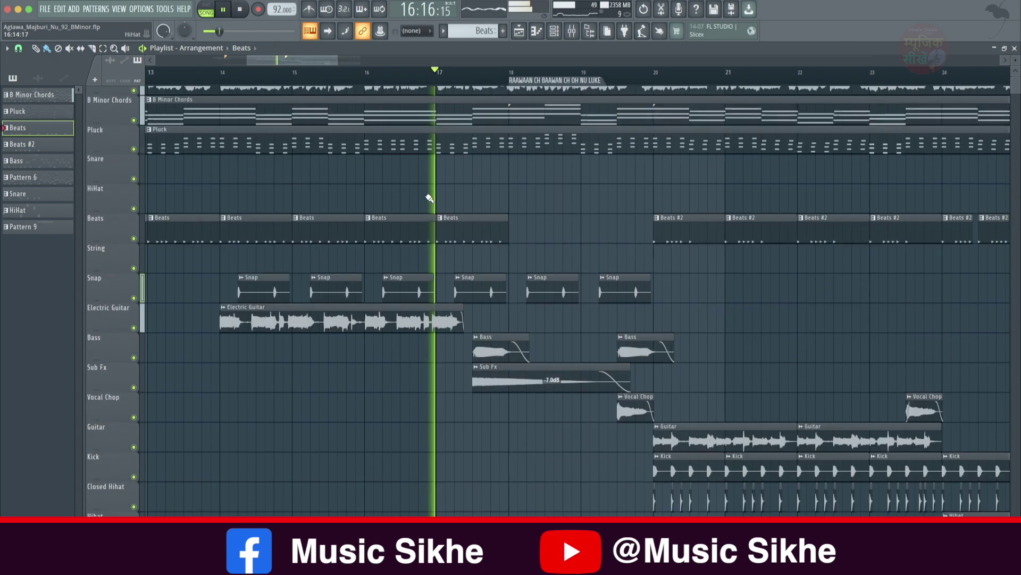
scroll(620, 186, "down", 7)
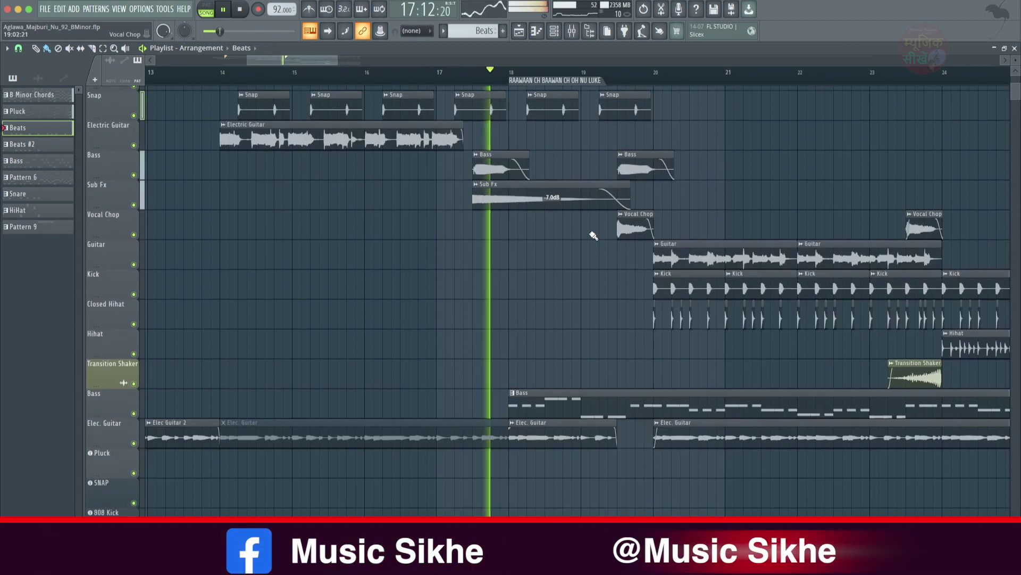
scroll(456, 262, "up", 2)
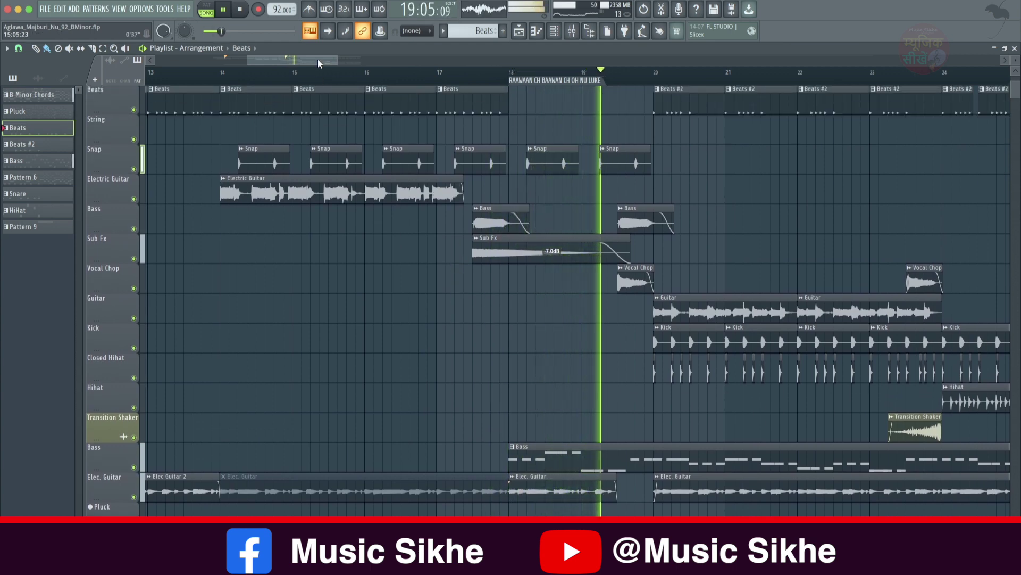
left_click_drag(317, 59, 270, 59)
key("space")
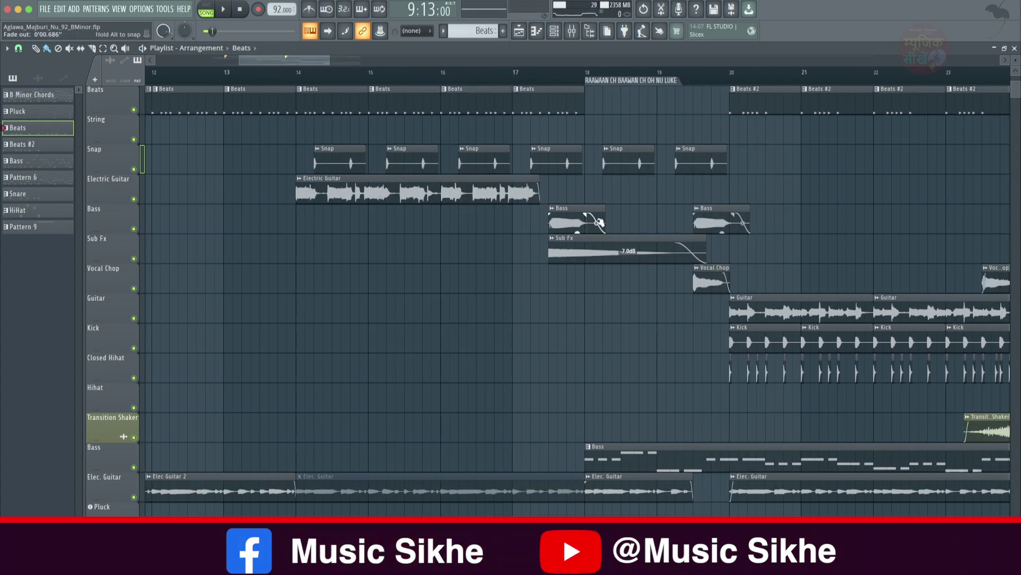
Audition the Bass sample track and the Sub Fx track from bar 17, each soloed first and then both together
right_click(134, 229)
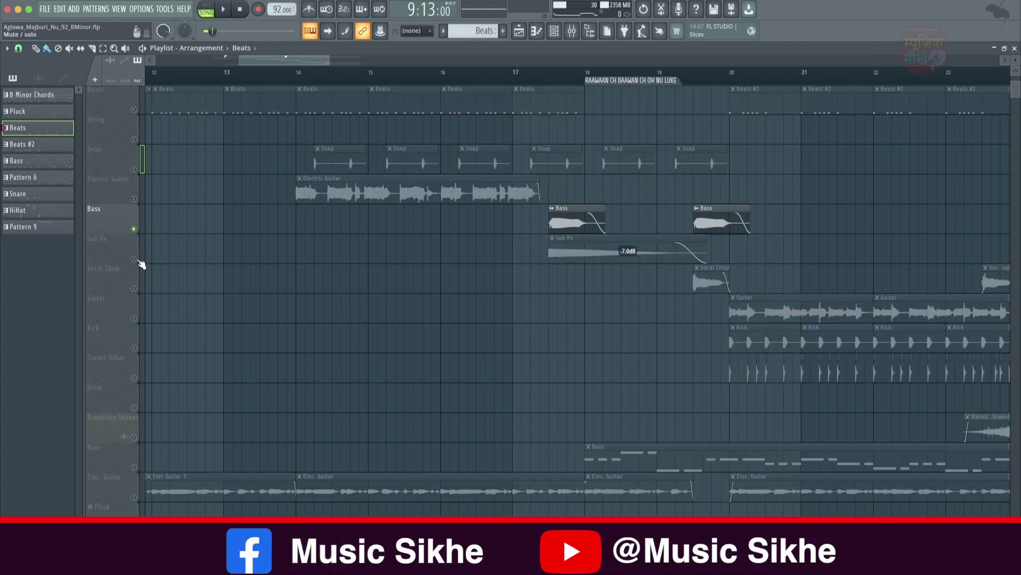
key("space")
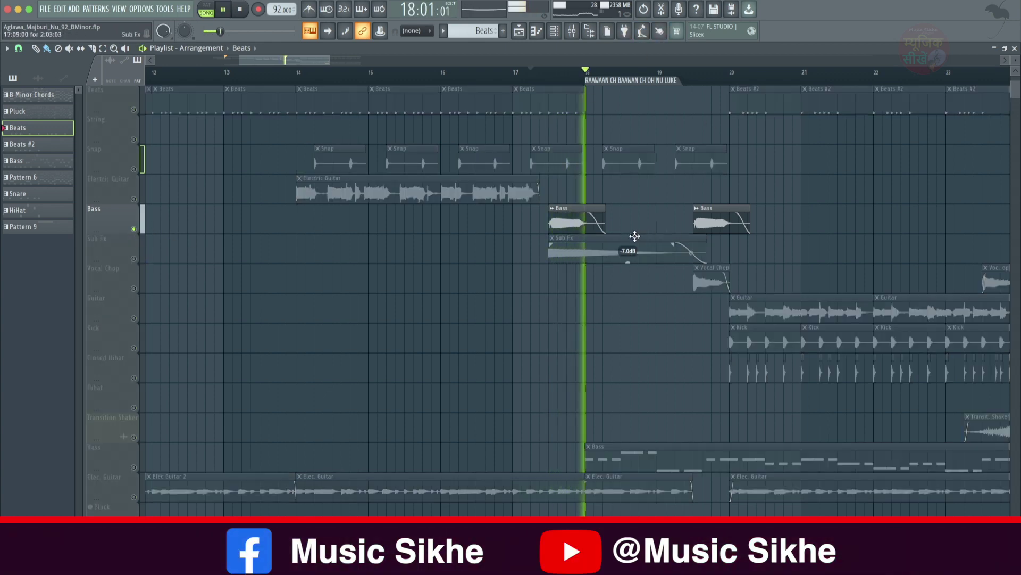
right_click(133, 259)
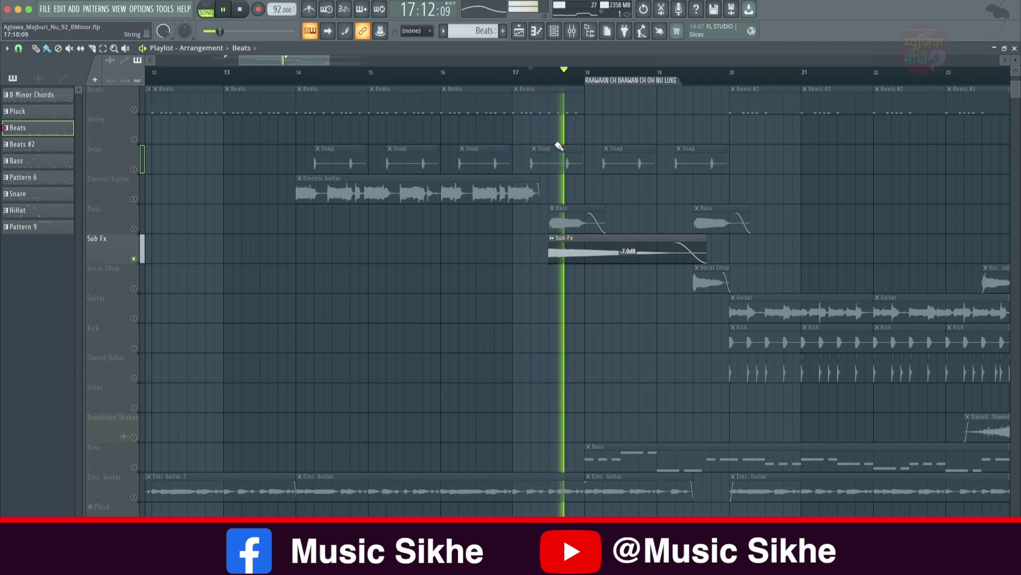
key("space")
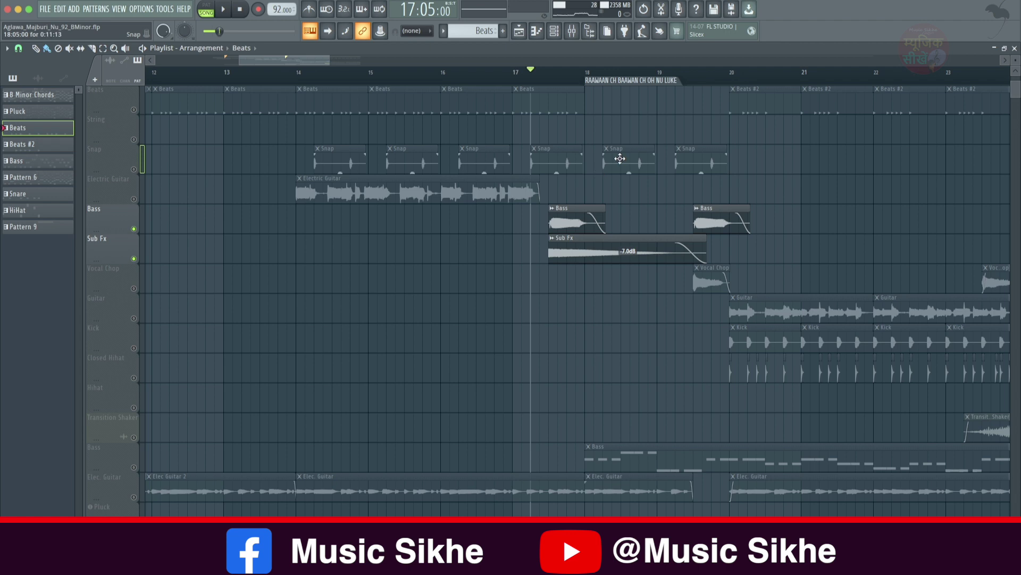
key("space")
key("space")
Solo the Bass pattern track, place the playhead at 17:13, and examine the pattern's notes in the piano roll
scroll(374, 361, "down", 2)
right_click(133, 408)
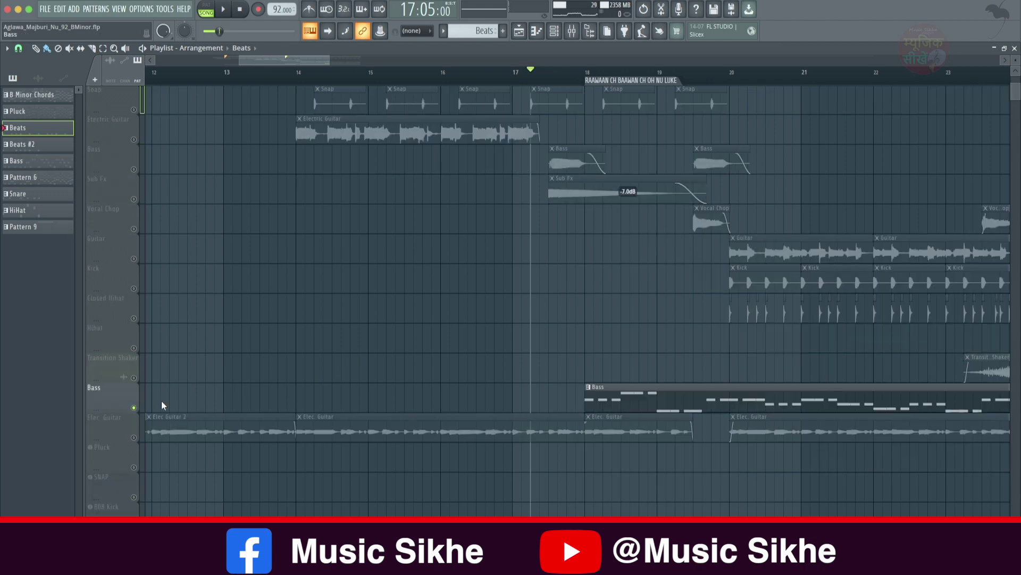
left_click(569, 73)
double_click(638, 399)
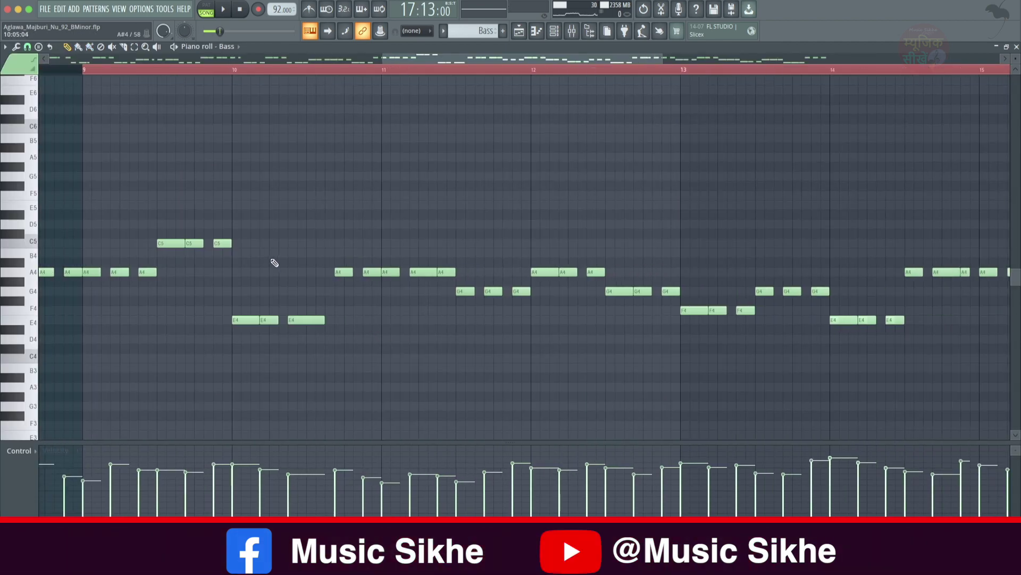
left_click_drag(400, 52, 356, 52)
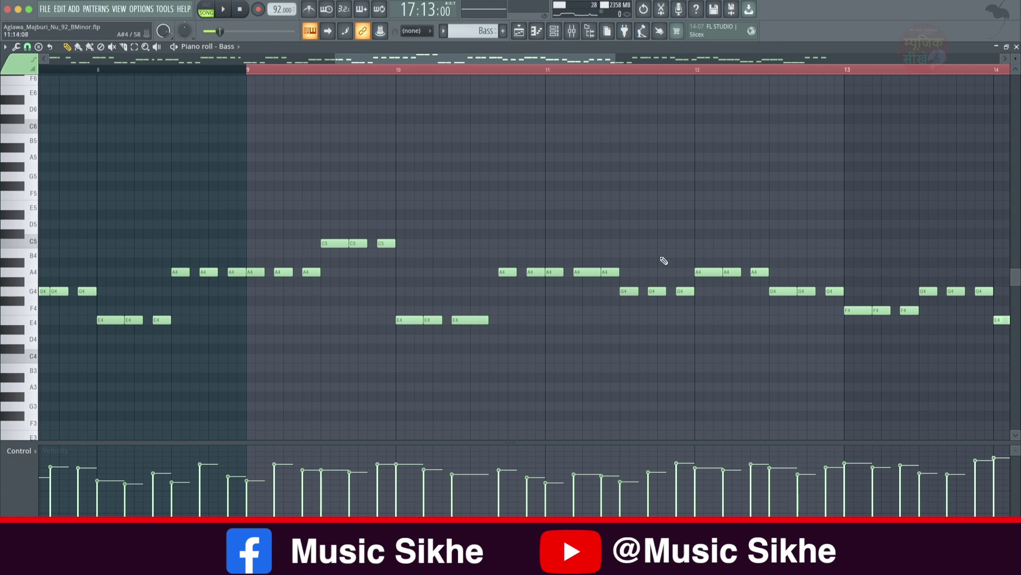
left_click(1017, 48)
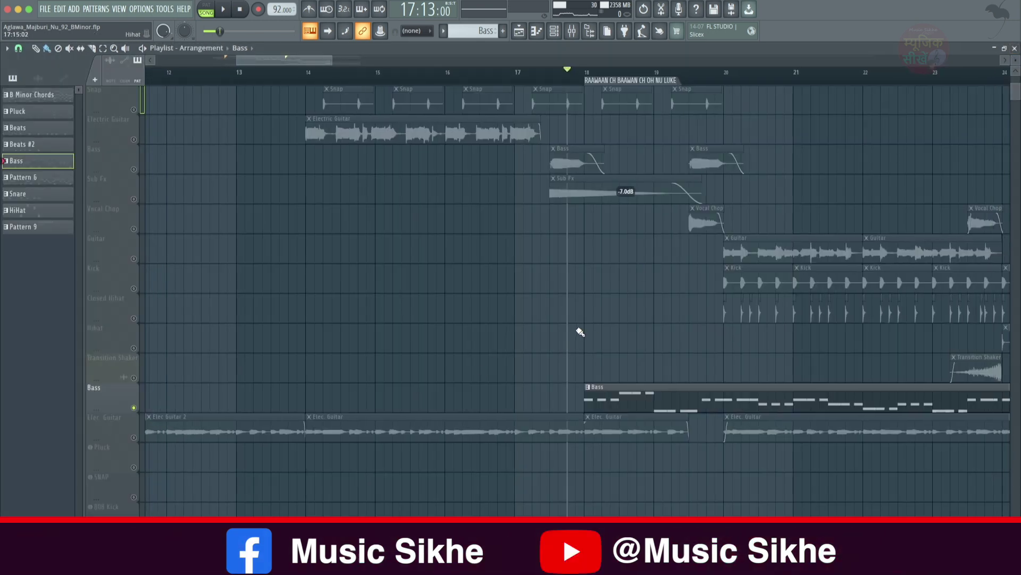
Play the soloed Bass pattern from 17:13, then unsolo it and play the full mix from the same point
key("space")
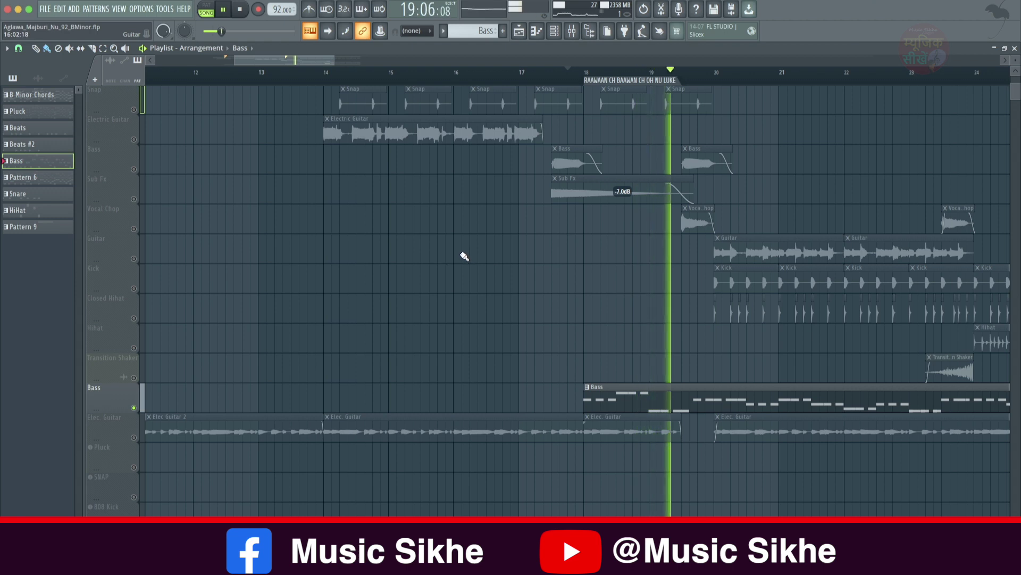
key("space")
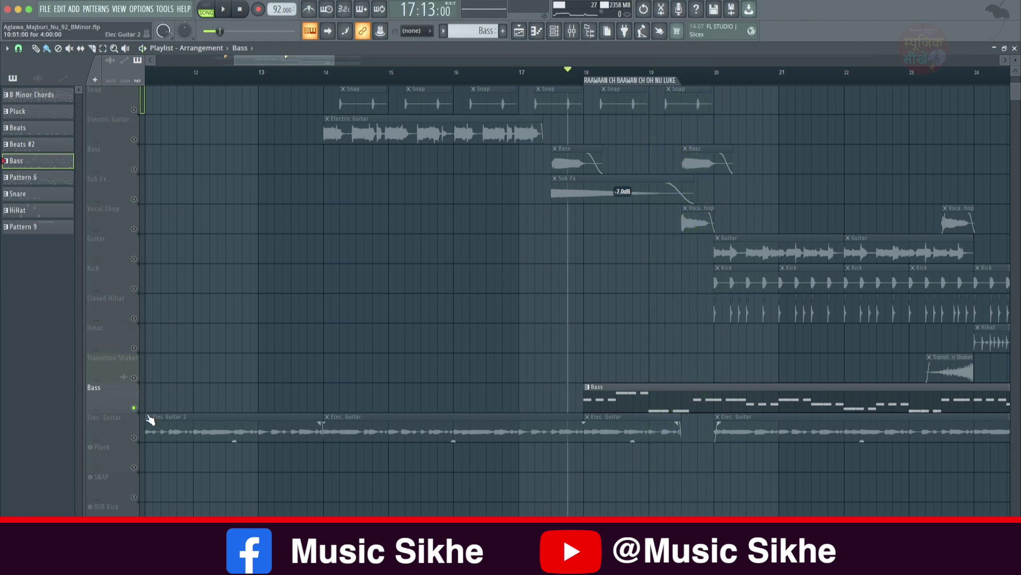
right_click(134, 408)
key("space")
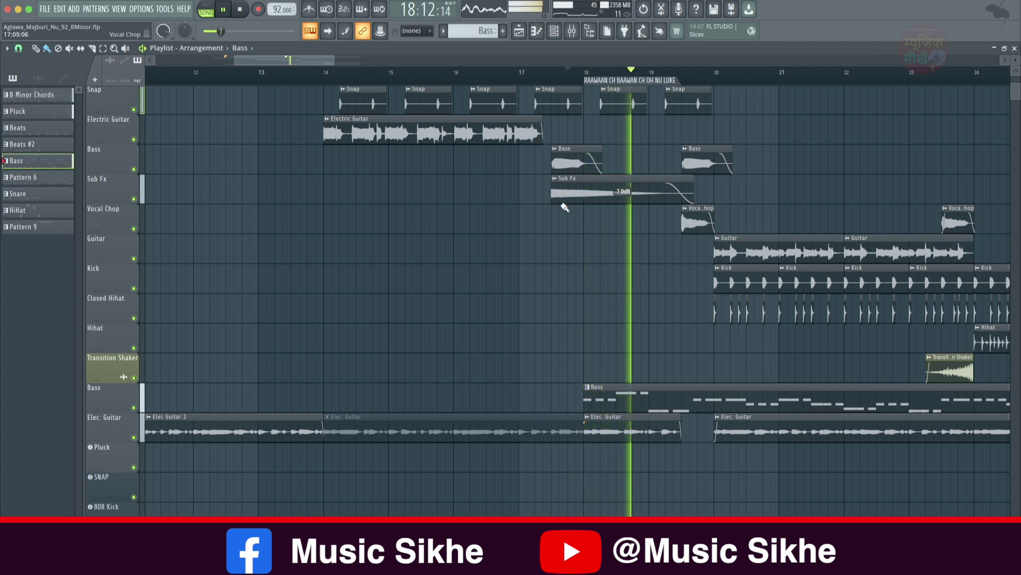
scroll(372, 202, "right", 4)
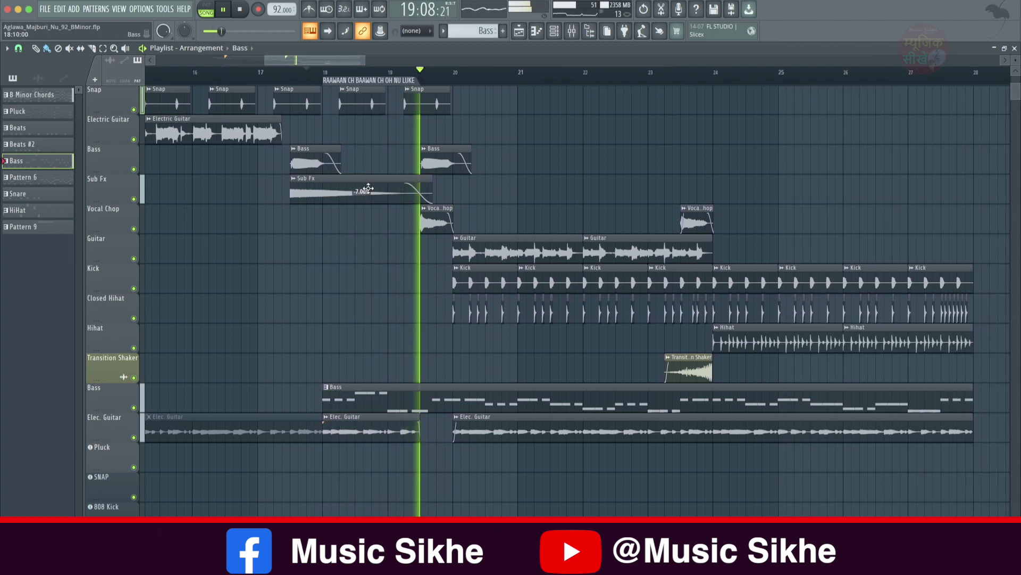
Audition the Guitar track and then the Kick track, each soloed from 19:11
key("space")
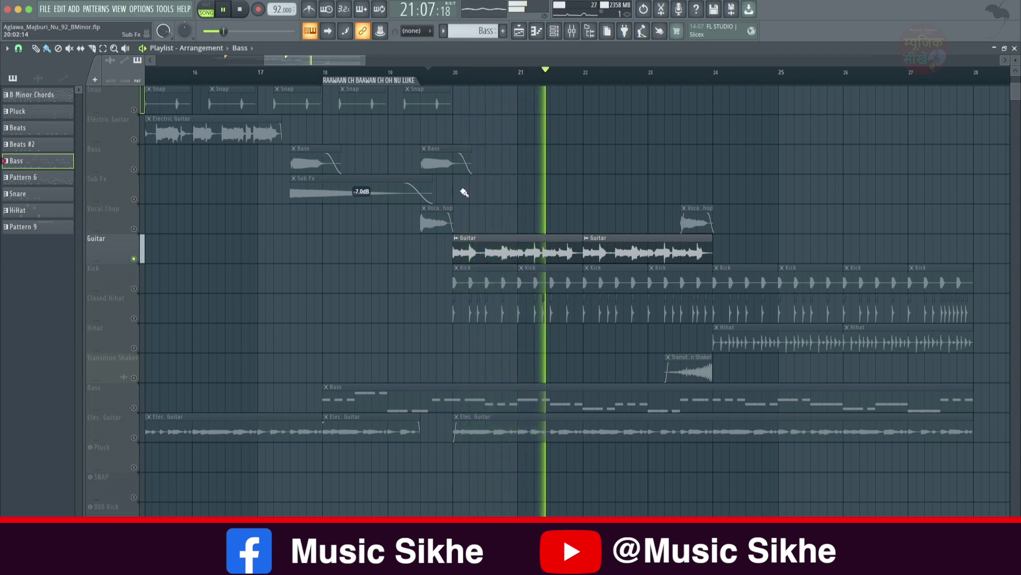
key("space")
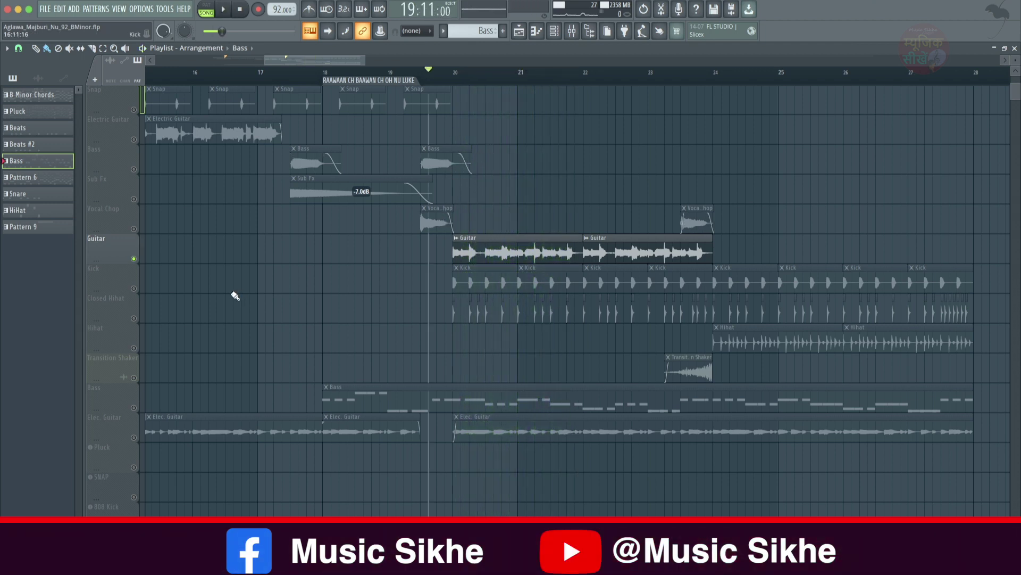
left_click(139, 292)
key("space")
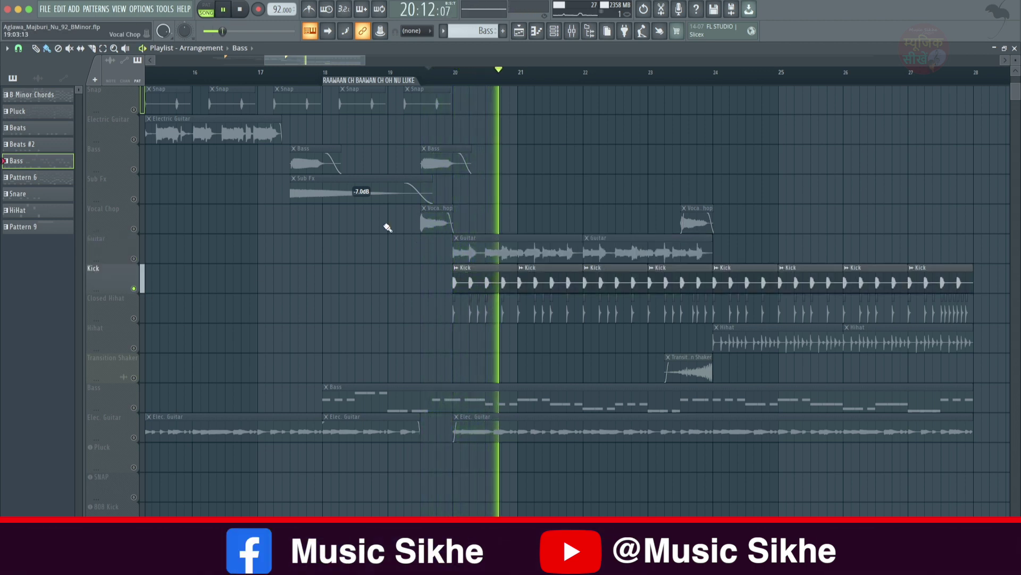
key("space")
Solo the Closed Hihat track and play it from 19:11
left_click(134, 319)
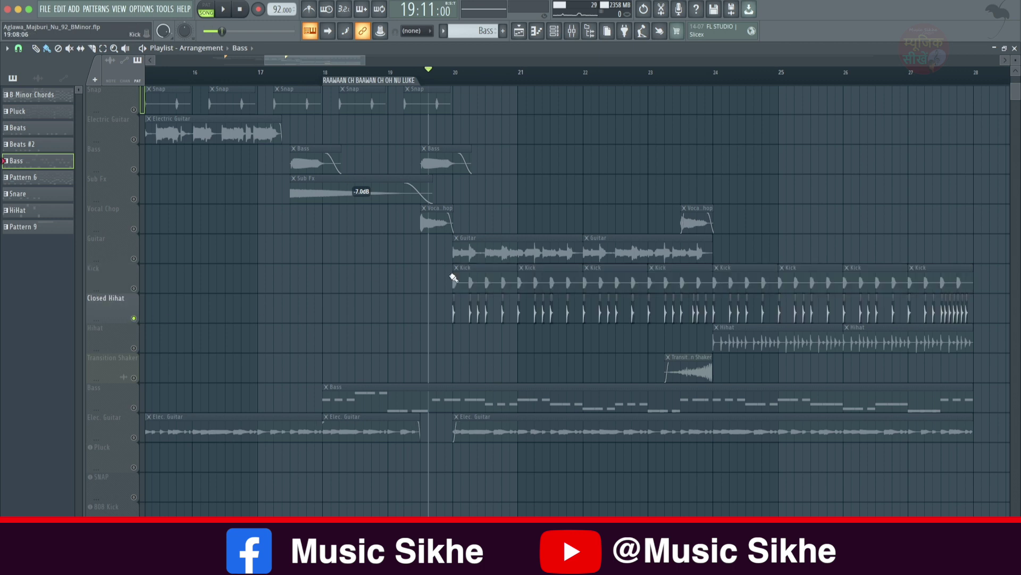
scroll(460, 191, "up", 3)
key("space")
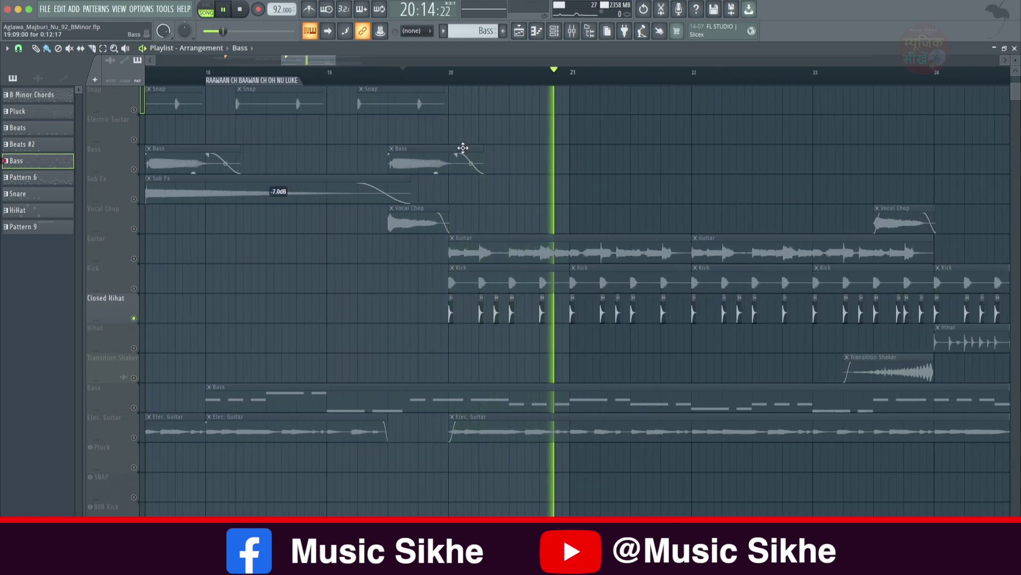
key("space")
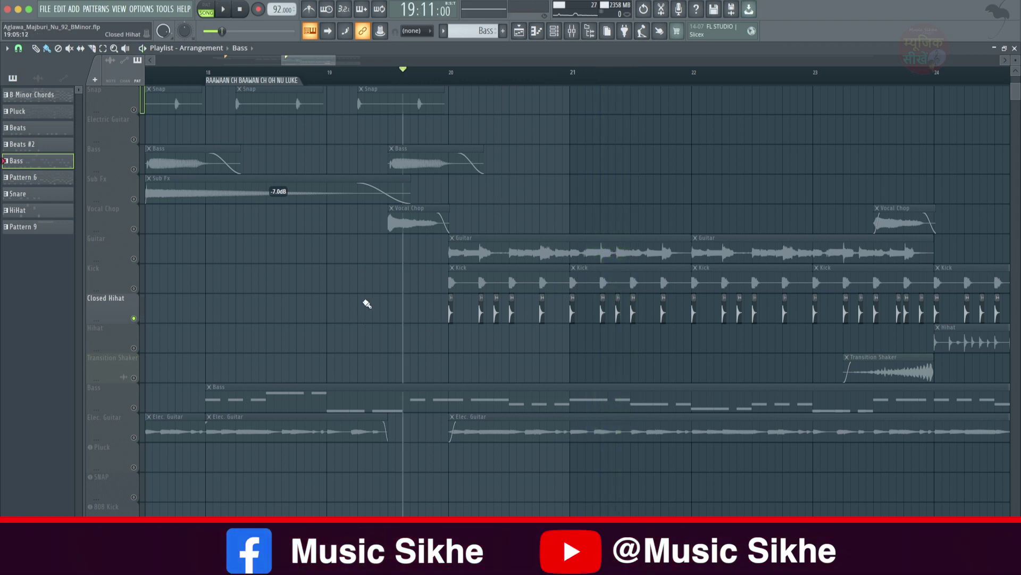
Solo the Elec. Guitar track, place the playhead at 19:13, and play the track from there
scroll(149, 290, "down", 3)
right_click(134, 288)
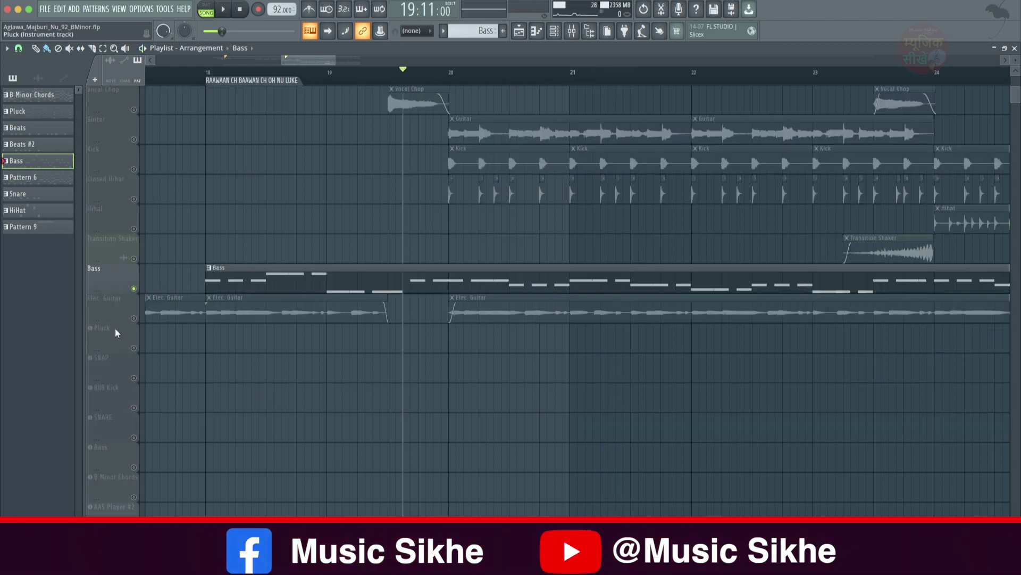
right_click(134, 318)
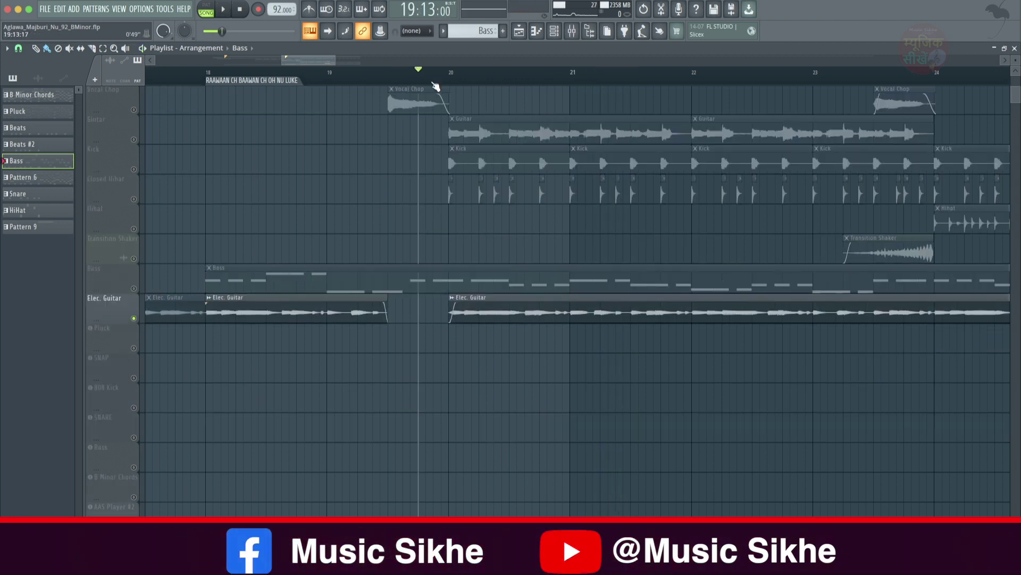
key("space")
scroll(420, 276, "down", 2, "ctrl")
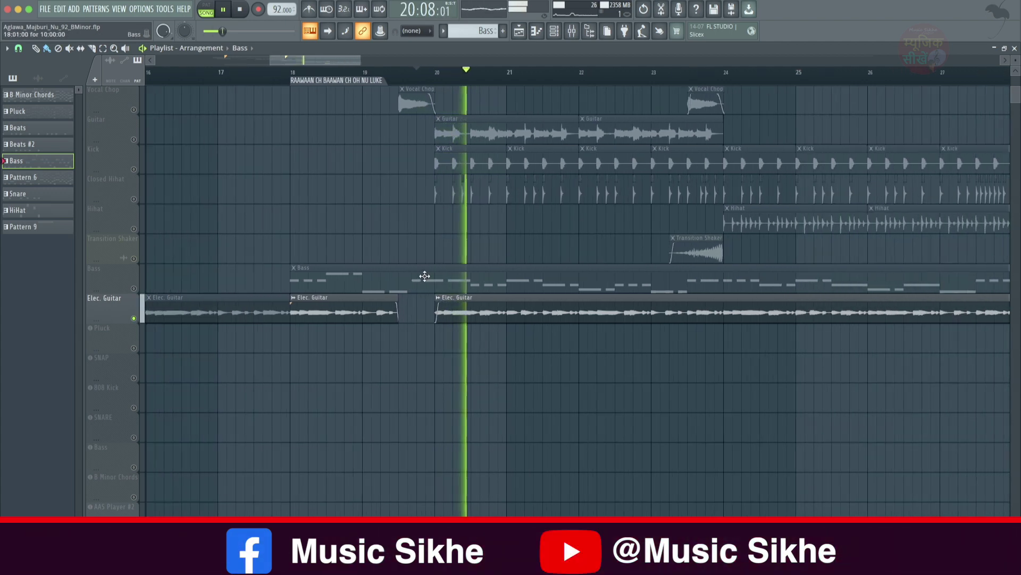
scroll(423, 274, "down", 2, "ctrl")
scroll(463, 271, "up", 5)
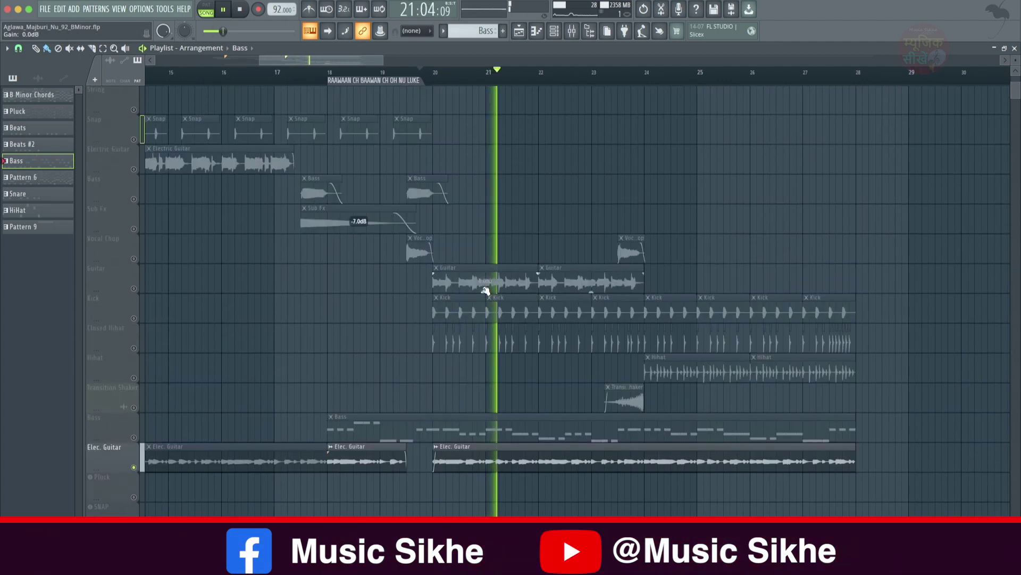
Stop the playback and replay the soloed Elec. Guitar track from 19:13
scroll(485, 290, "down", 2)
scroll(488, 292, "down", 1, "ctrl")
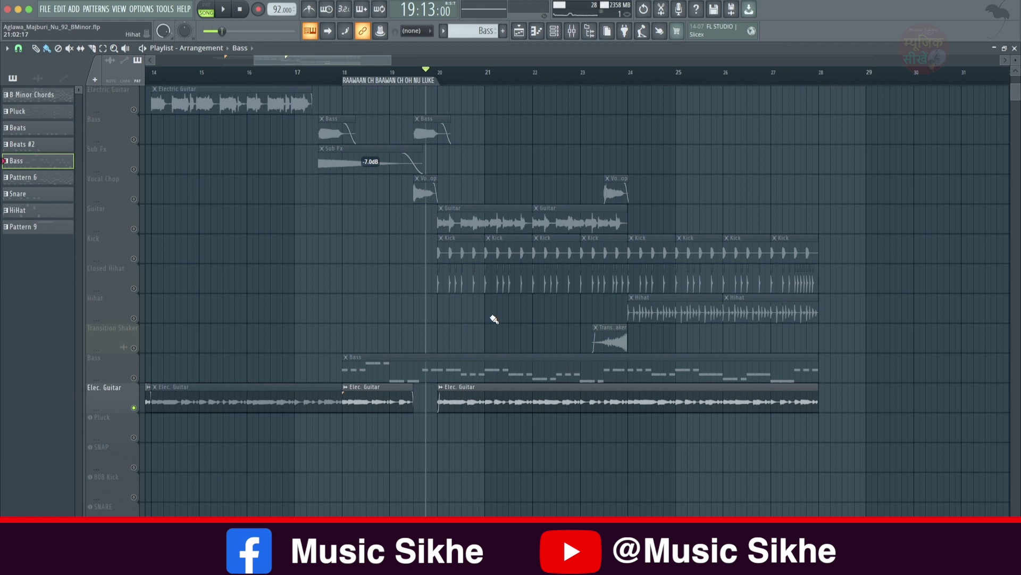
scroll(508, 335, "down", 1, "ctrl")
scroll(507, 345, "up", 3, "ctrl")
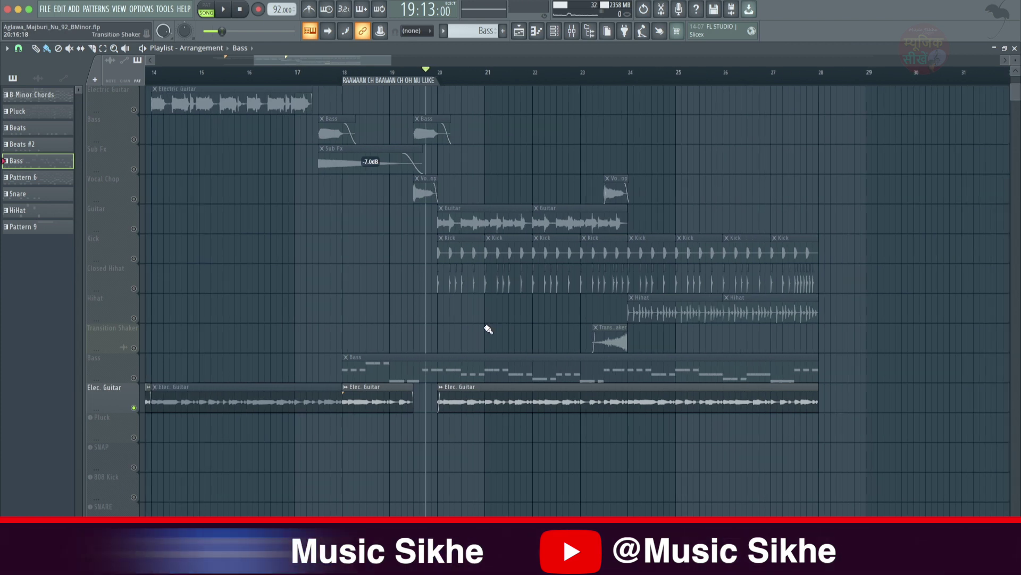
key("space")
scroll(475, 296, "down", 1, "ctrl")
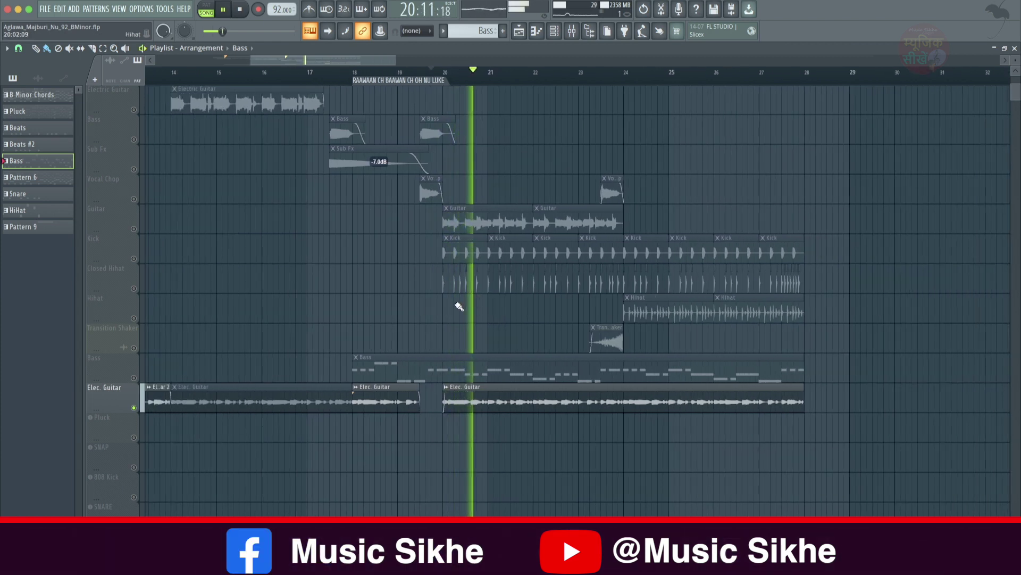
Solo the Hihat track and play it from 24:01, then stop the playback
left_click(104, 304)
left_click(629, 85)
scroll(611, 282, "up", 3, "ctrl")
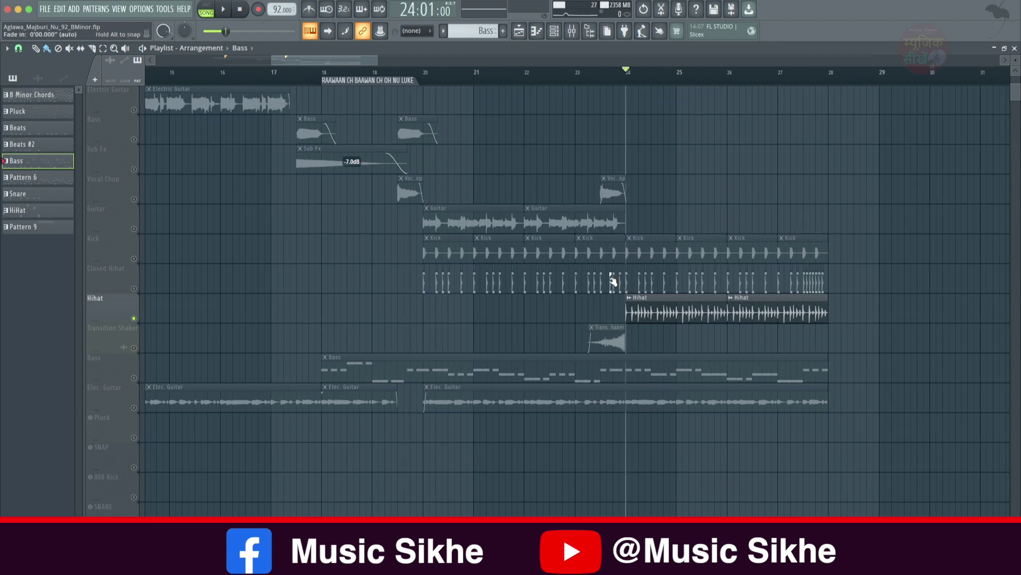
key("space")
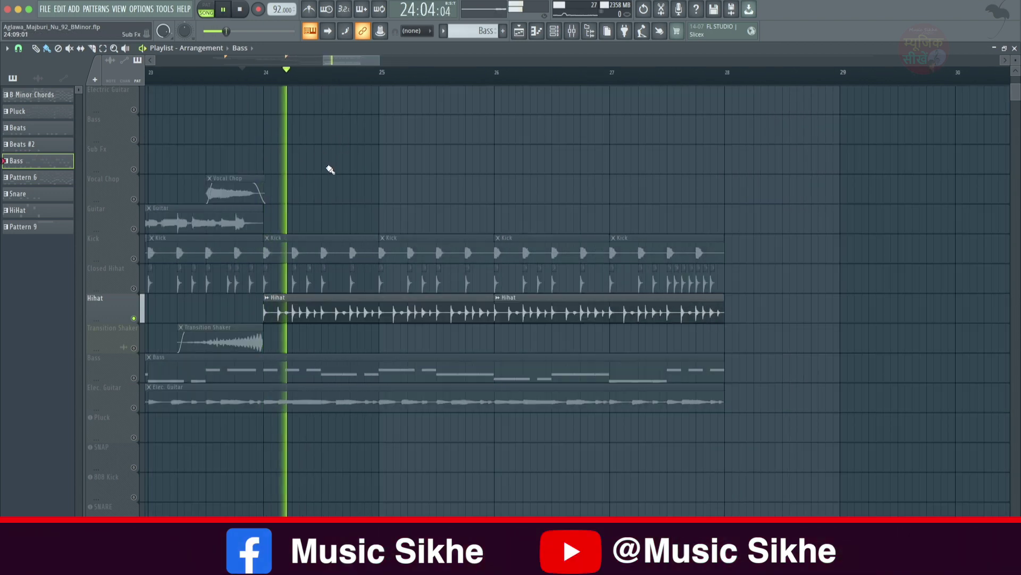
scroll(329, 65, "down", 1)
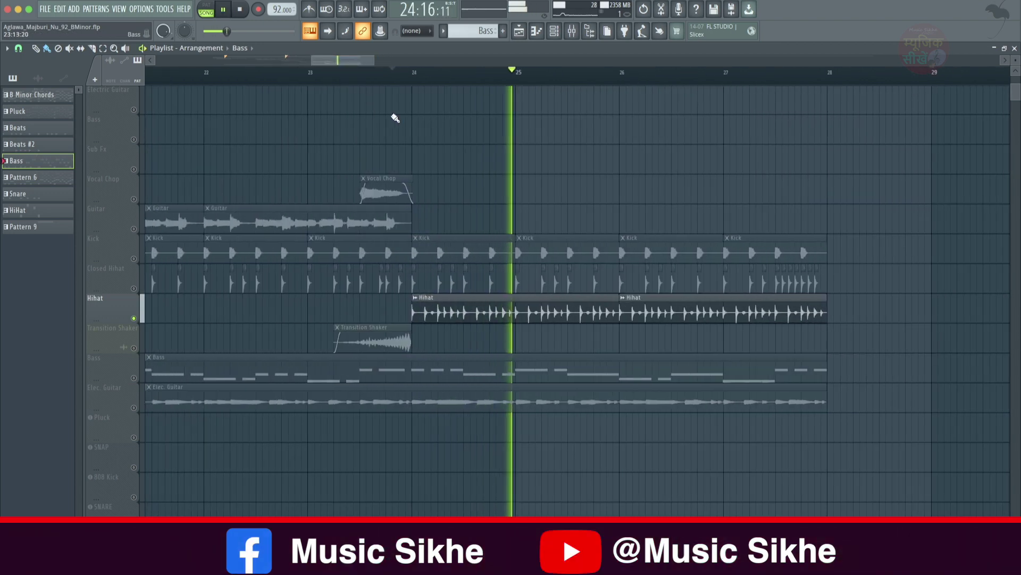
scroll(463, 153, "down", 1, "ctrl")
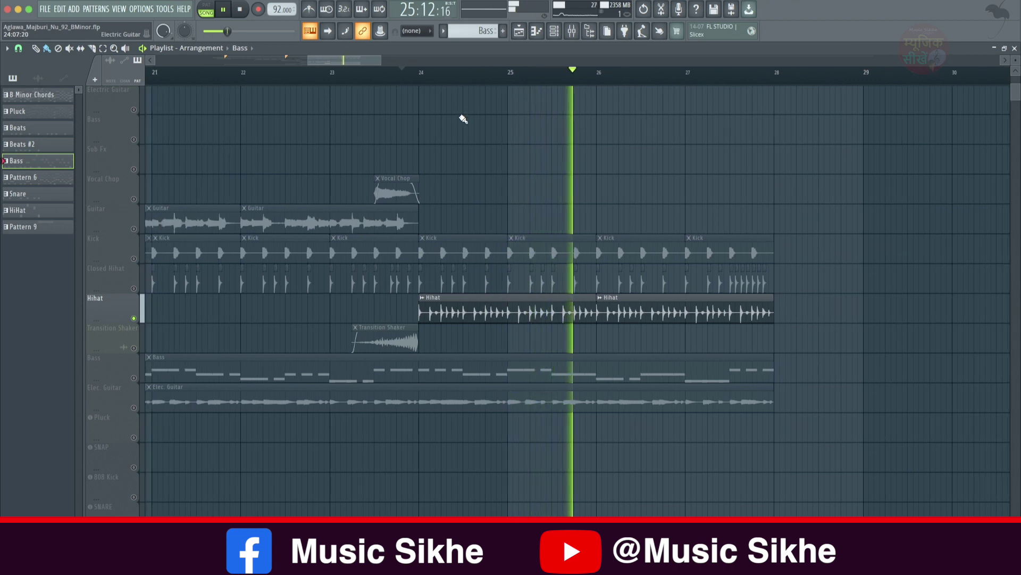
key("space")
Solo the Vocal Chop track with the playhead at 23:06, then unsolo it so all tracks are active
left_click(382, 196)
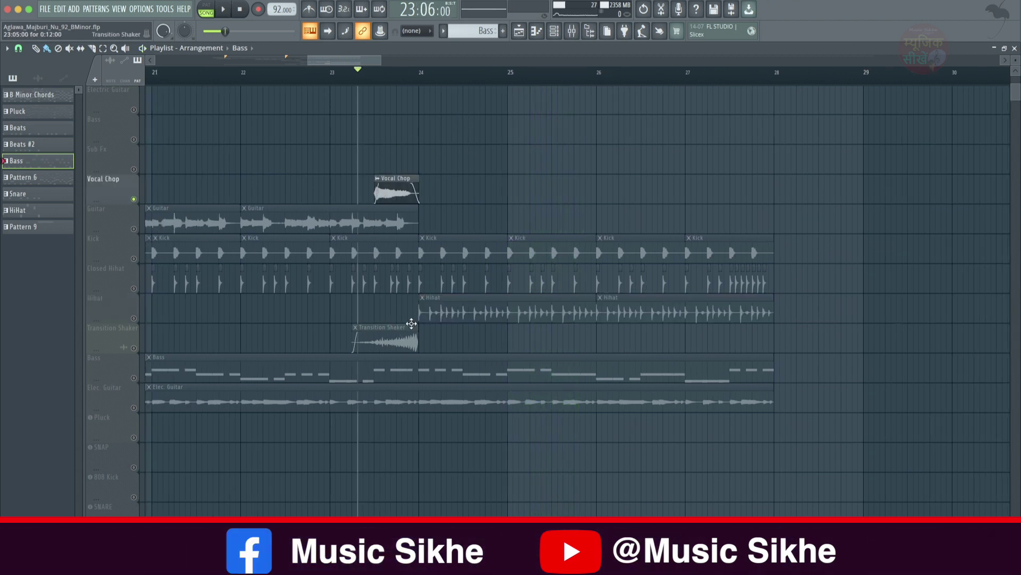
right_click(135, 199)
scroll(258, 221, "down", 2, "ctrl")
scroll(258, 221, "up", 3)
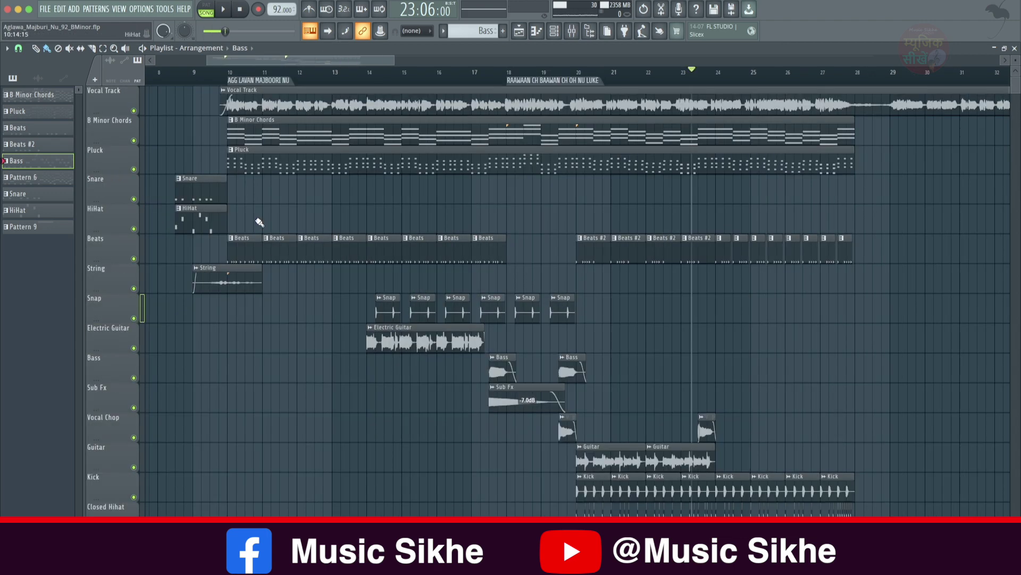
Place the playhead at 8:05 and play the full mix, reviewing all tracks of the arrangement
scroll(257, 221, "down", 3)
scroll(246, 211, "up", 3)
left_click(165, 85)
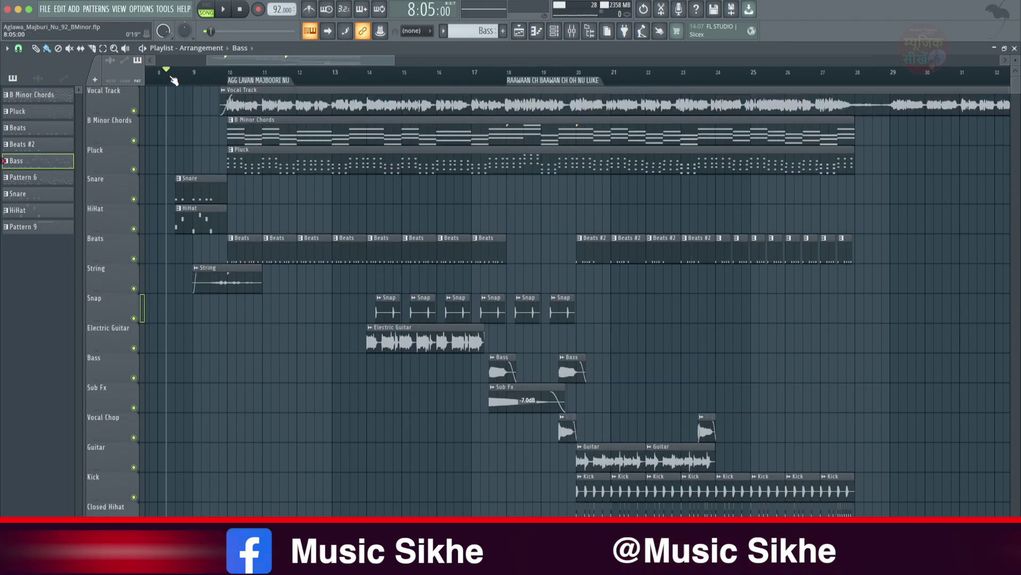
left_click_drag(241, 64, 217, 62)
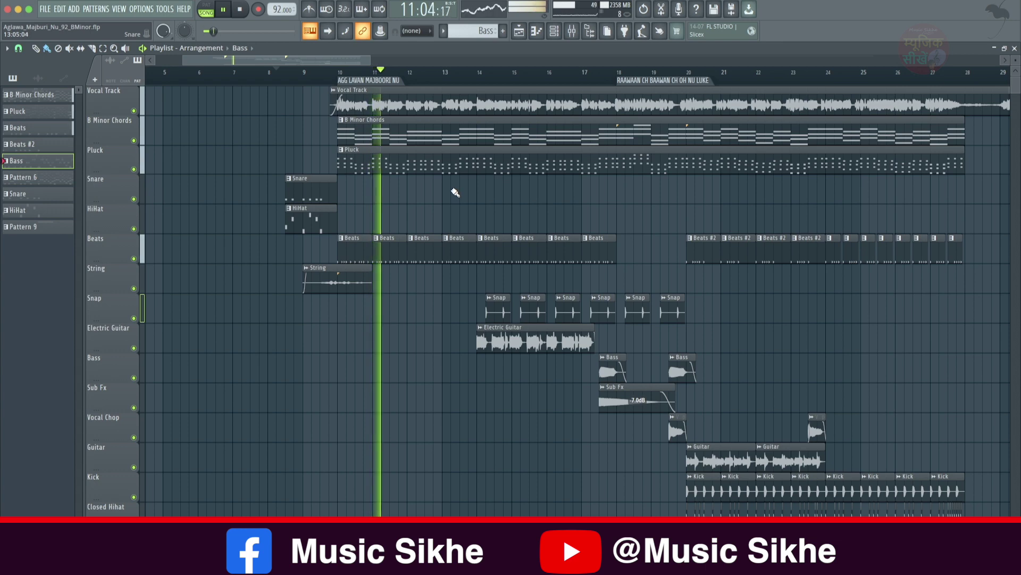
scroll(495, 184, "down", 10)
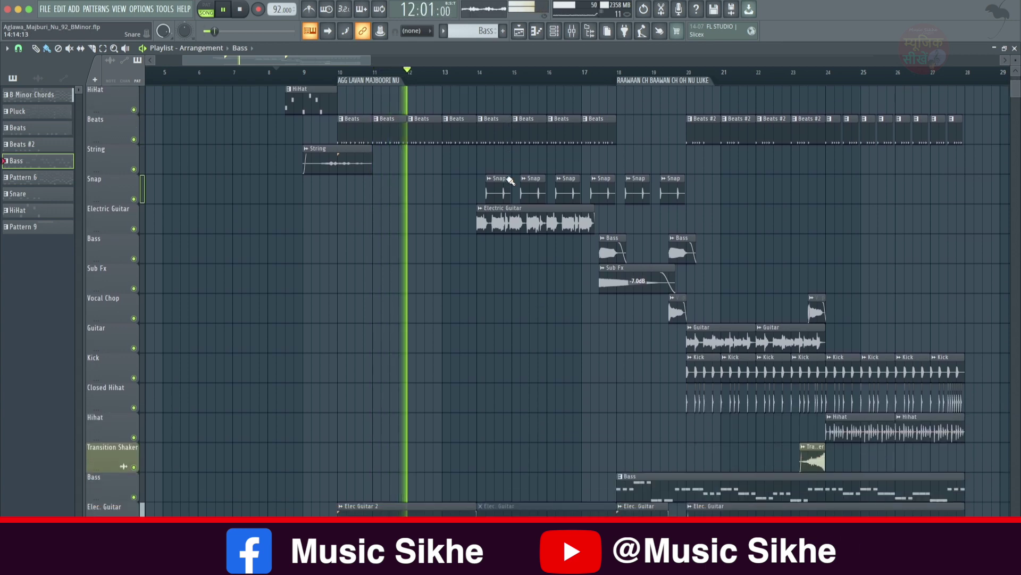
scroll(527, 212, "up", 10)
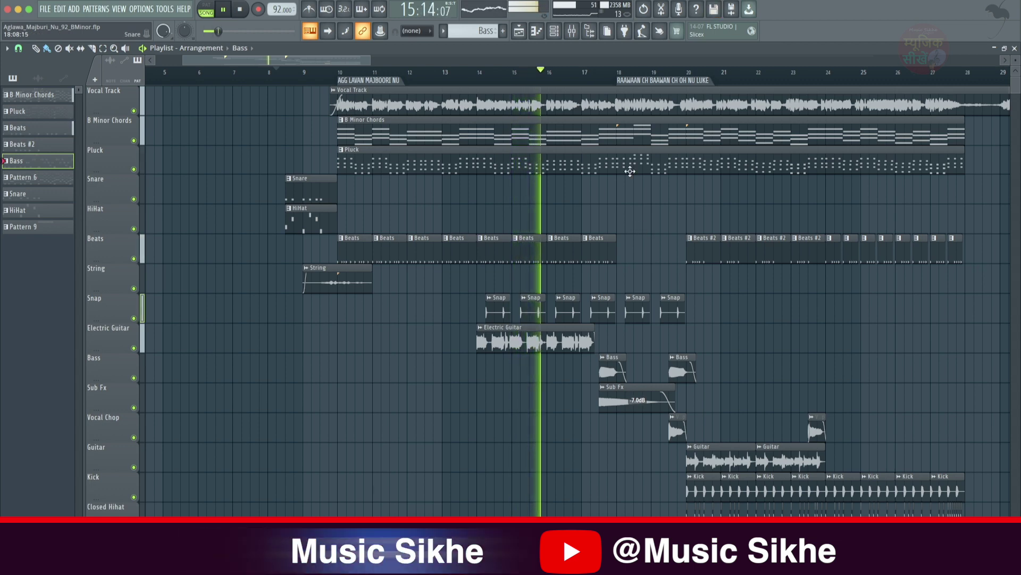
Delete the muted clip between bars 14 and 18 on the Elec. Guitar track
scroll(644, 226, "down", 5)
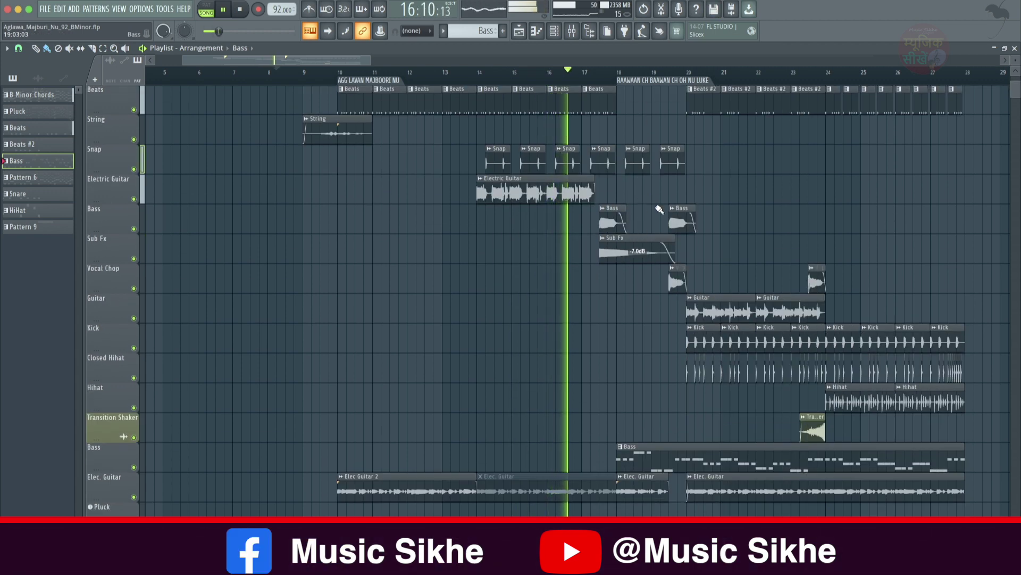
right_click(564, 494)
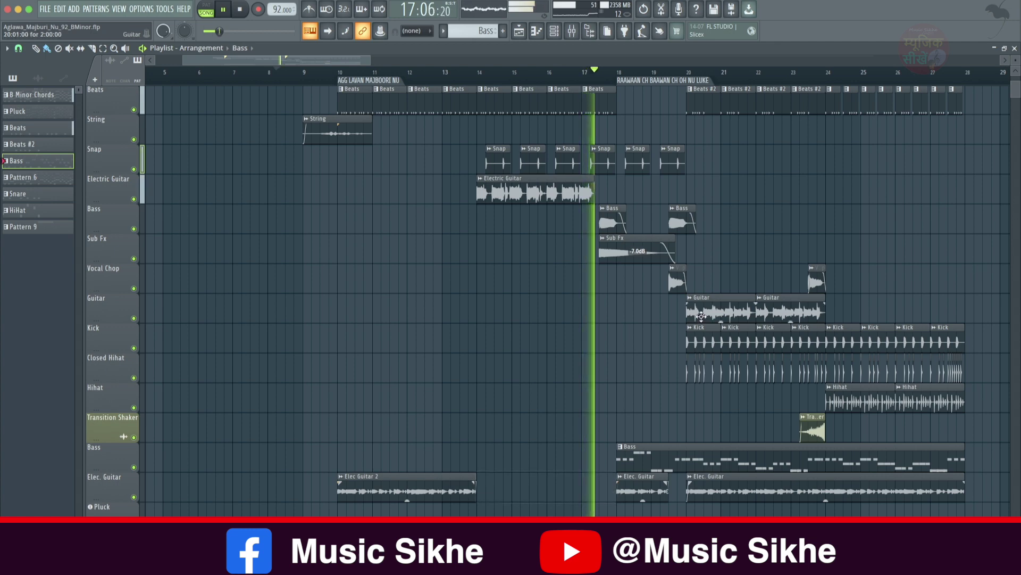
Follow the full mix playback through the section from bar 18 onward
scroll(458, 266, "up", 2)
scroll(405, 160, "down", 2)
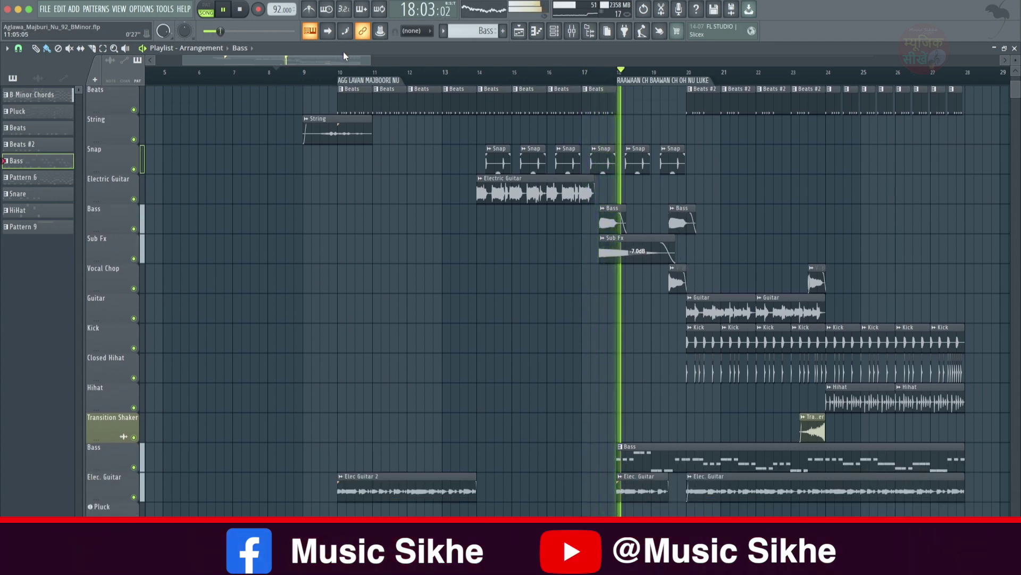
left_click_drag(343, 57, 405, 60)
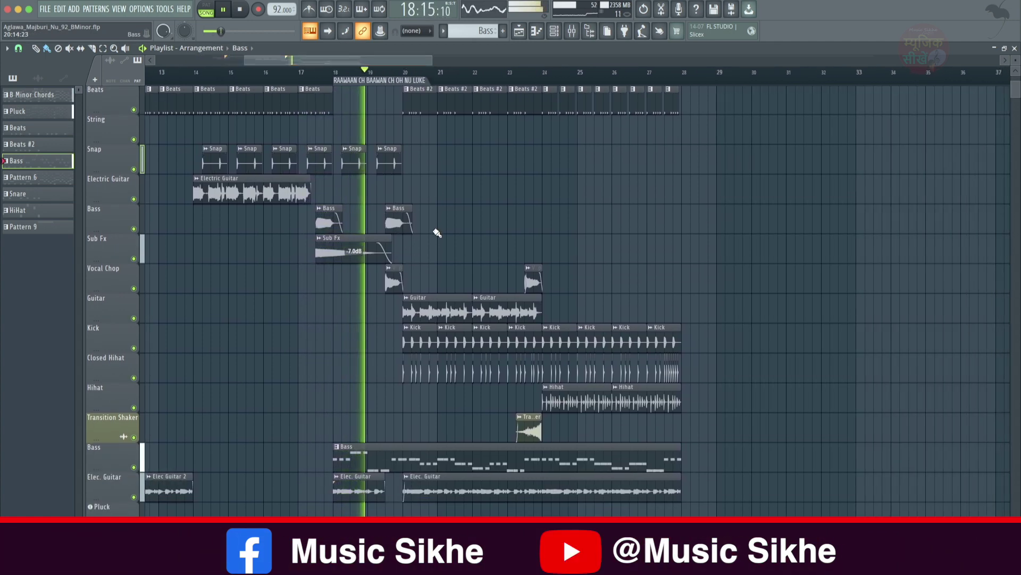
scroll(442, 231, "up", 2)
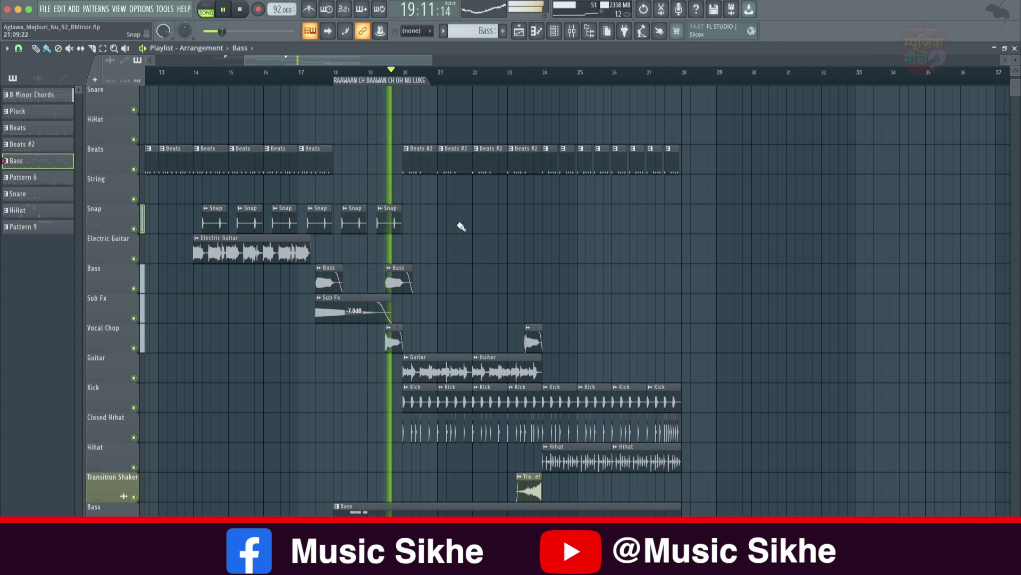